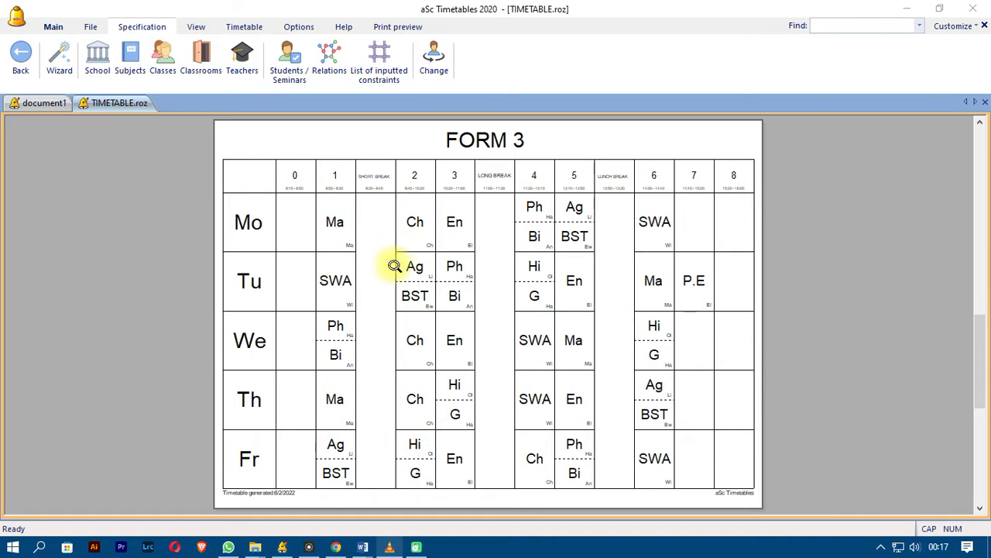
Review the school's basic data and its bell times with the lesson periods and breaks, keeping the settings as they are.
click(98, 85)
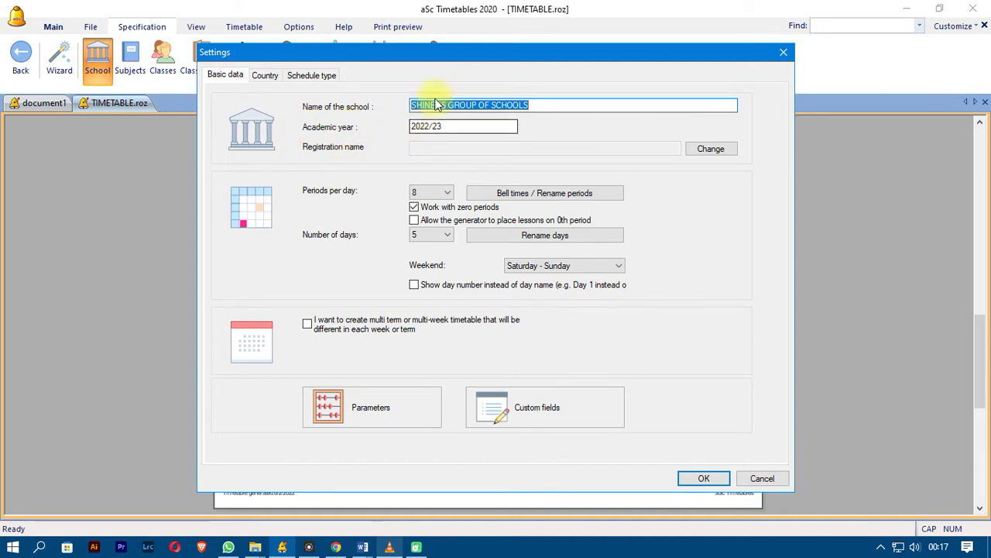
click(510, 193)
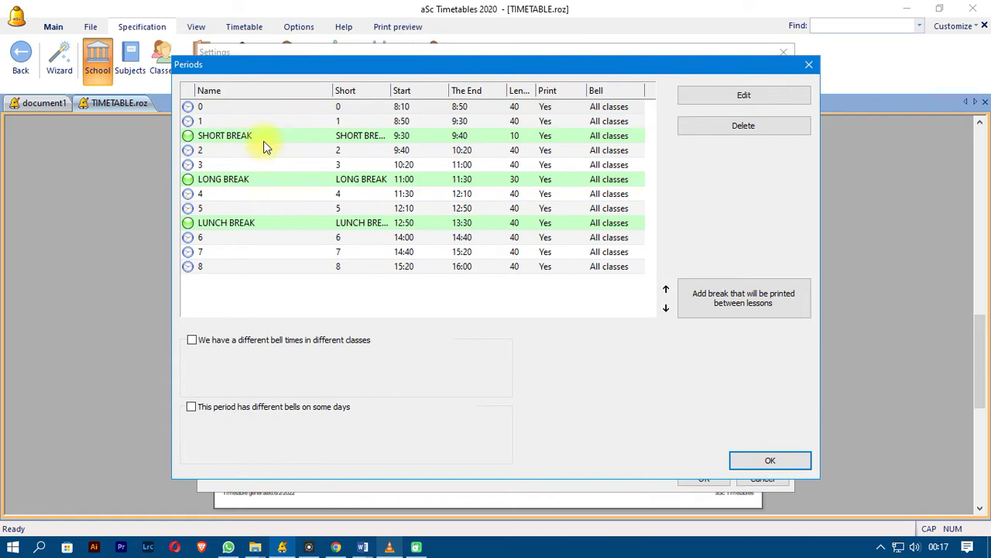
click(745, 458)
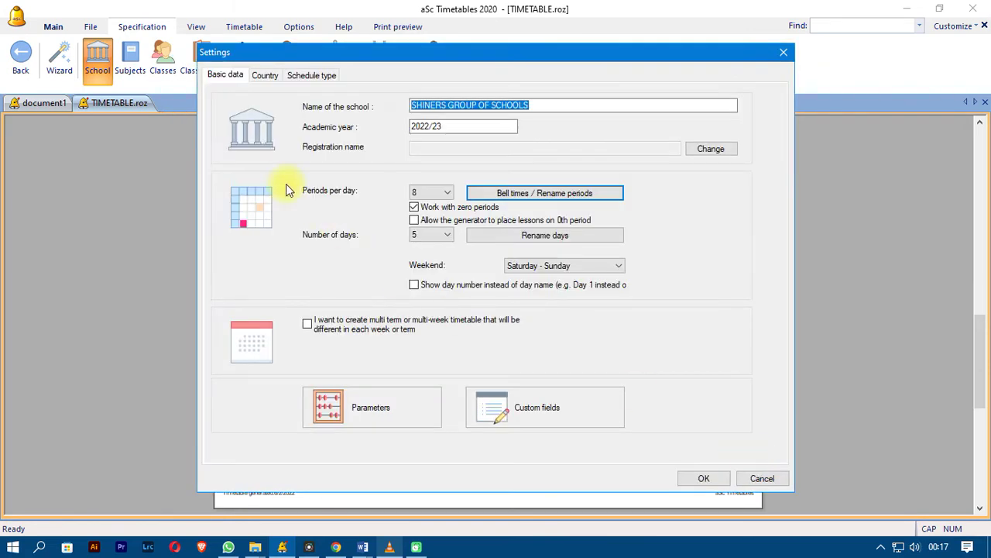
click(783, 52)
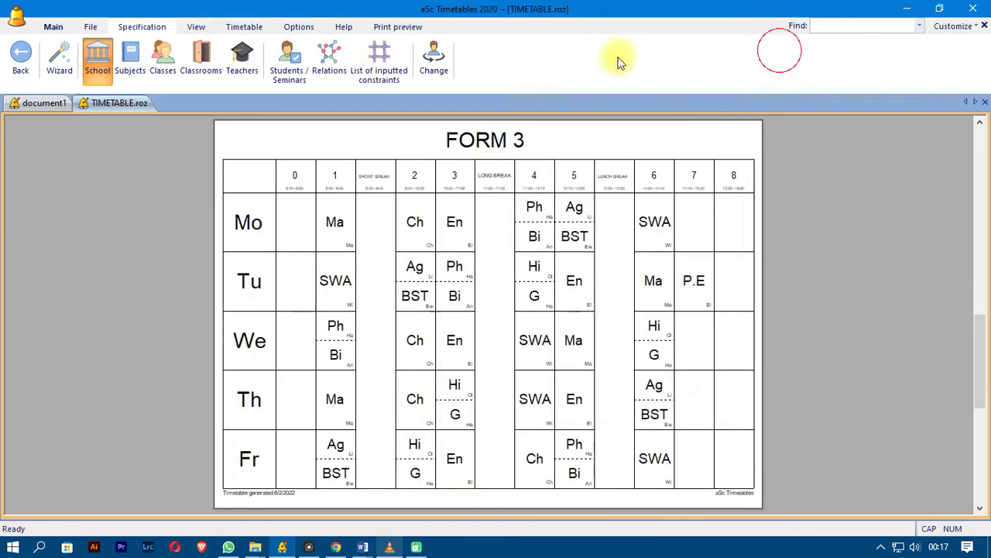
Review the list of subjects and the blank form for a new subject without adding one.
click(132, 58)
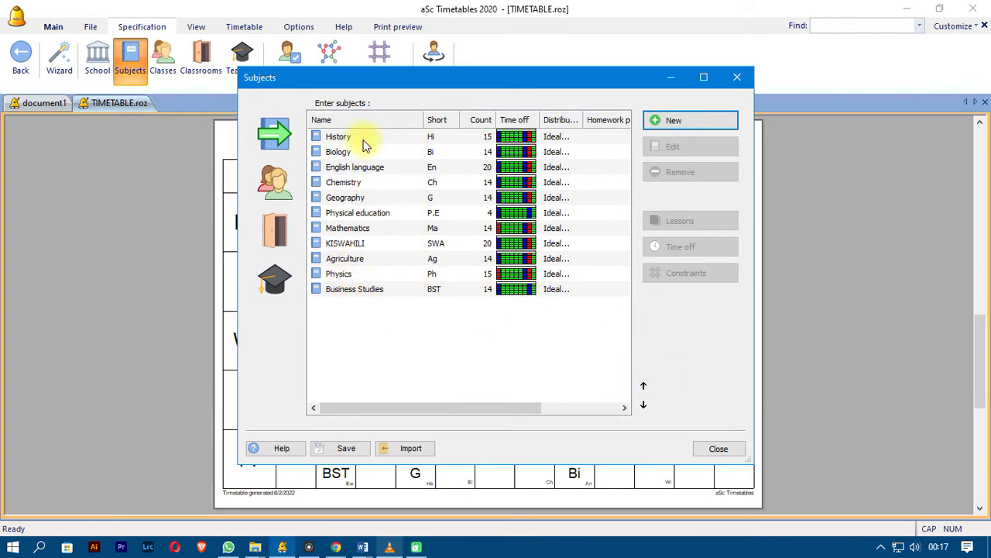
click(664, 124)
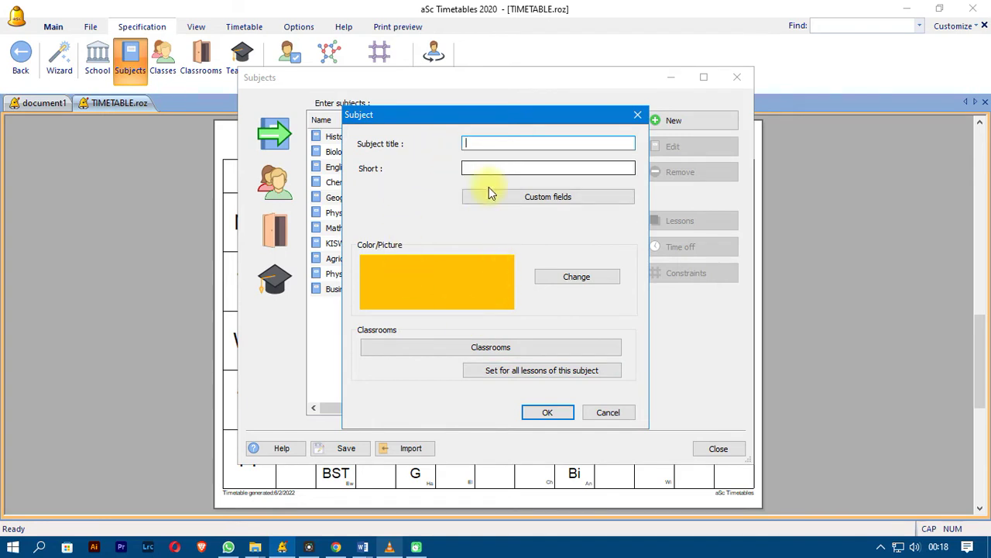
click(607, 413)
click(736, 77)
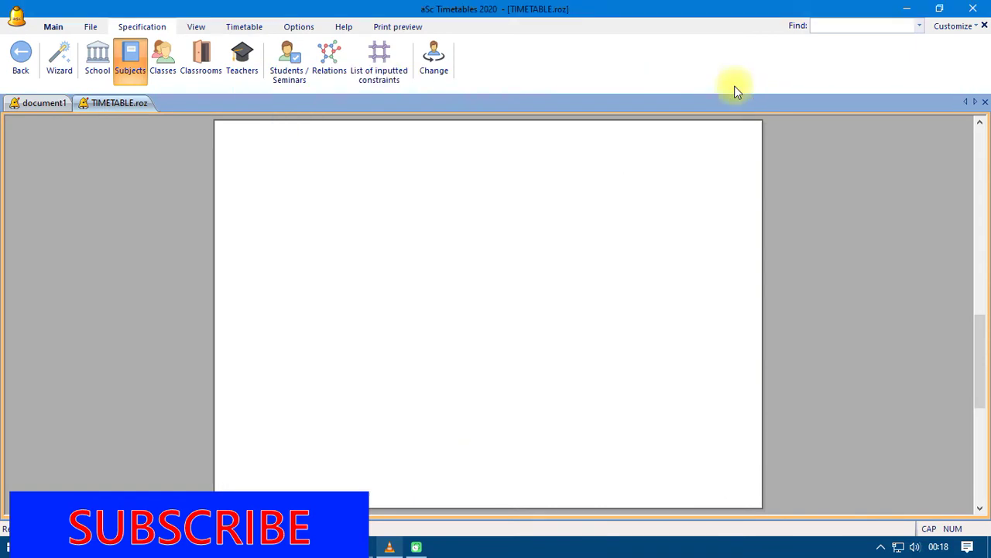
Review the list of classes and the blank form for a new class without adding one.
click(164, 65)
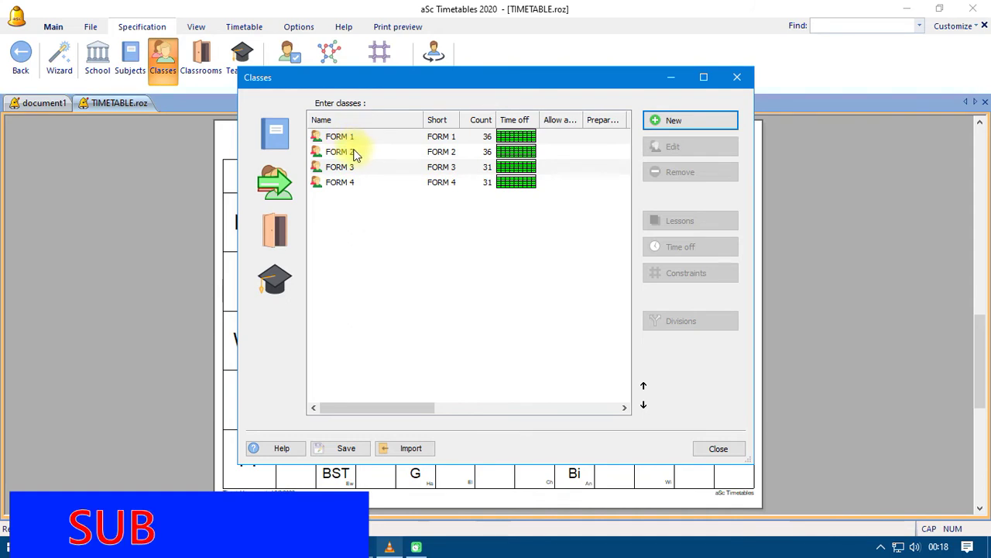
click(676, 124)
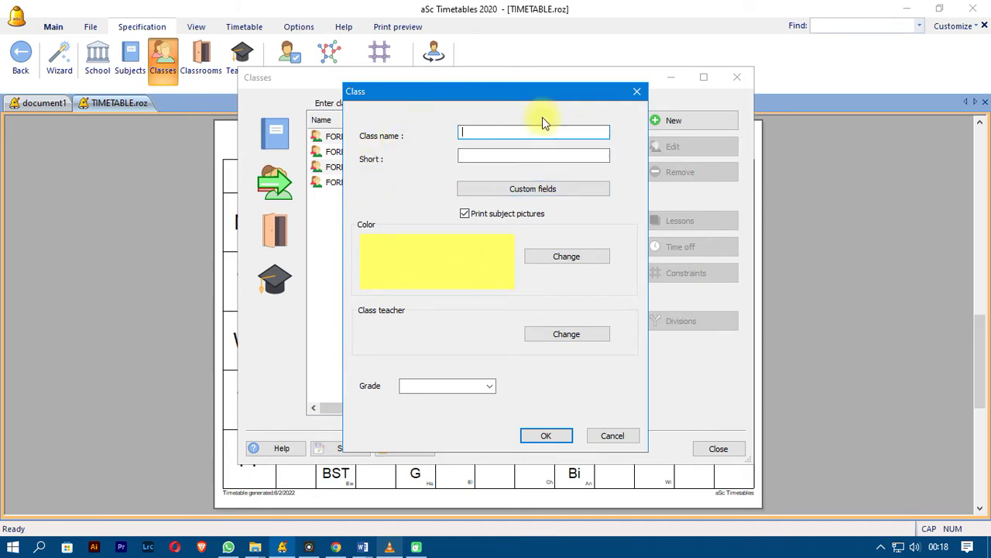
click(612, 436)
click(736, 77)
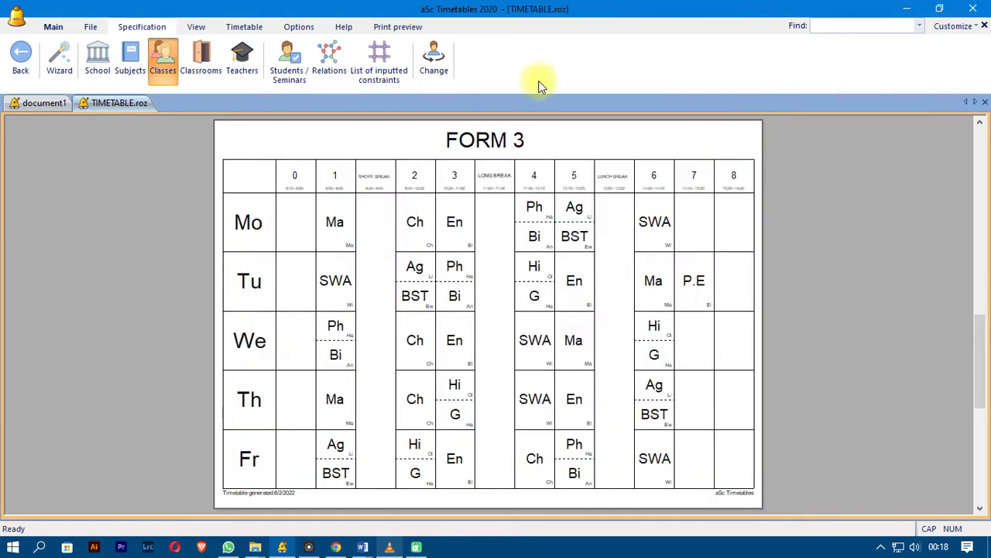
Examine the classrooms list with its blank new-classroom form, and the list of teachers, without adding entries.
click(203, 65)
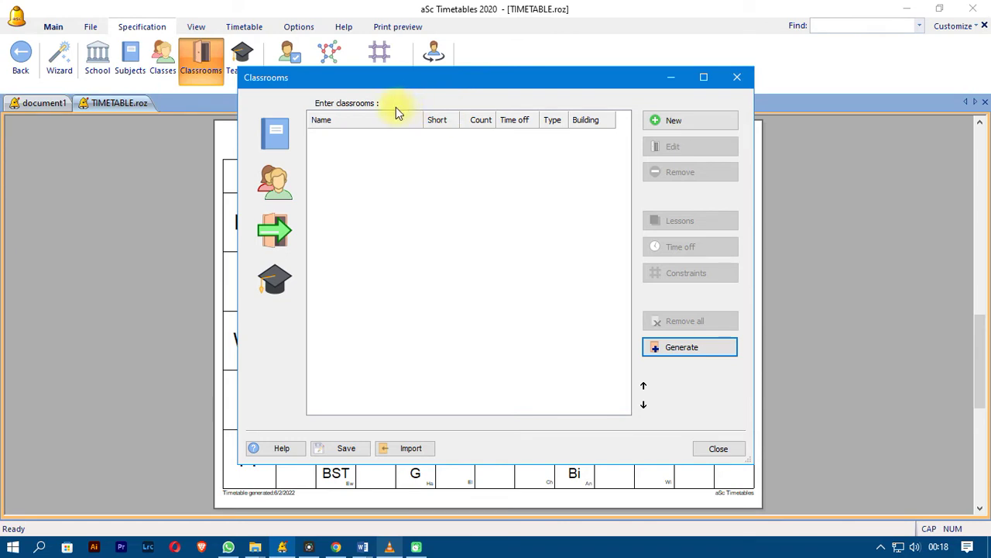
click(657, 126)
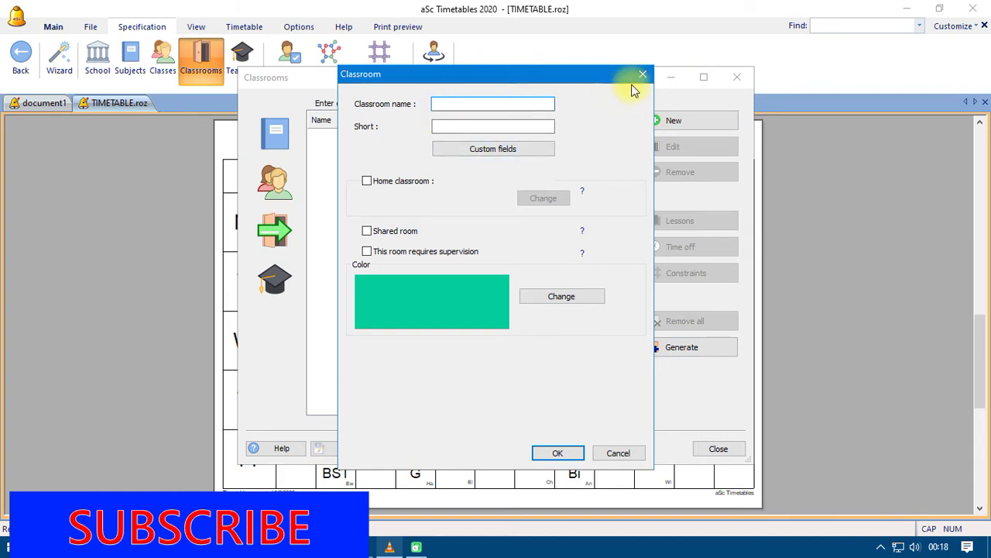
click(642, 75)
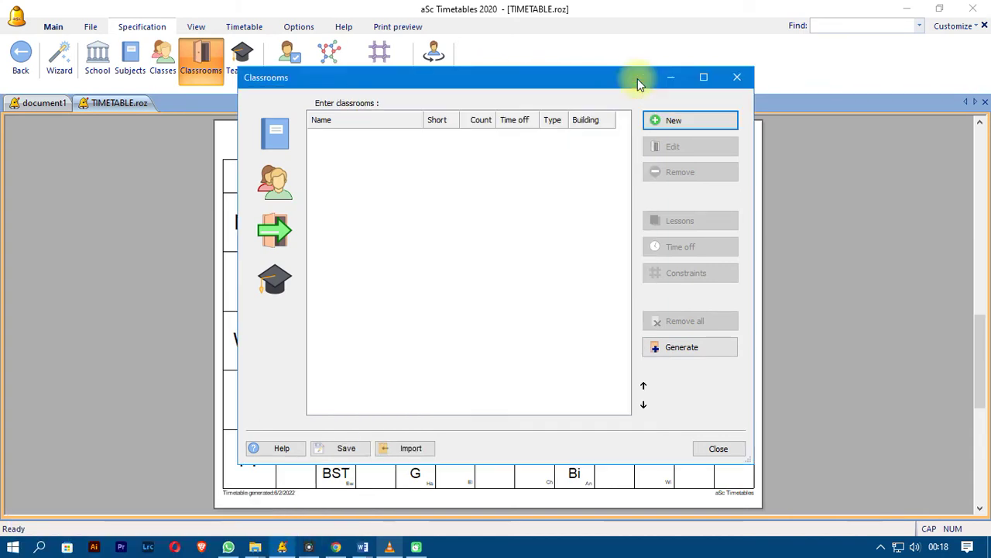
click(734, 80)
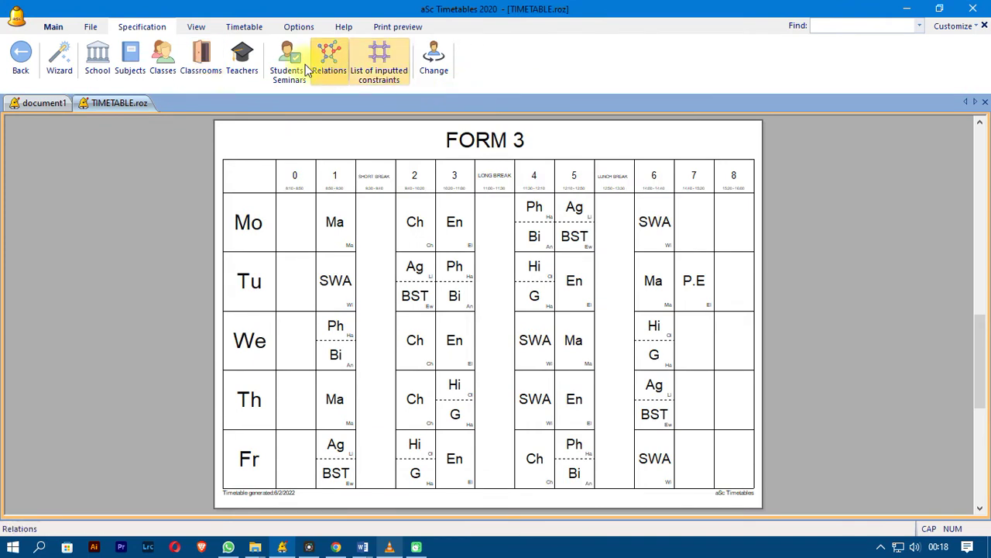
click(248, 60)
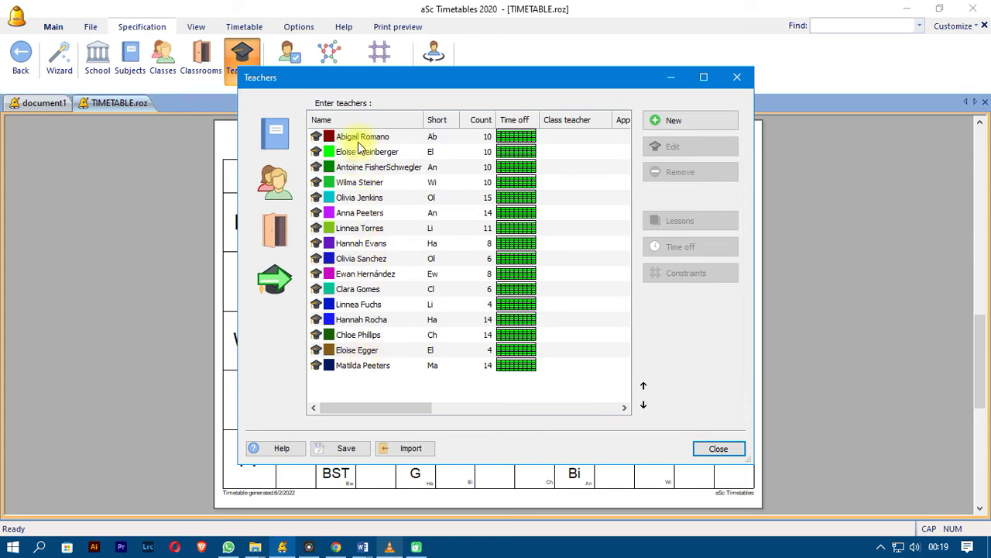
click(719, 450)
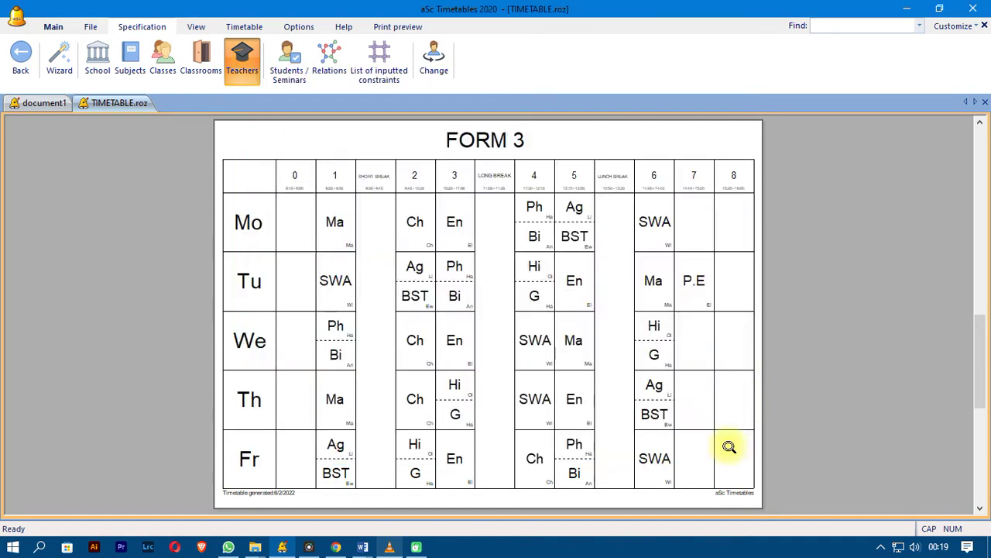
Examine the lessons assigned to the History subject, including their teacher, class, count and length.
click(133, 68)
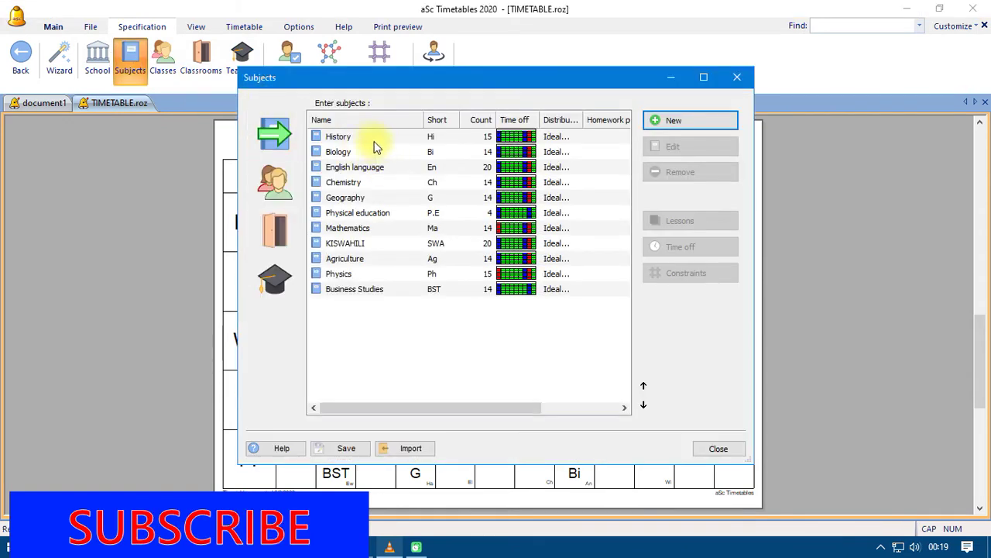
double_click(371, 136)
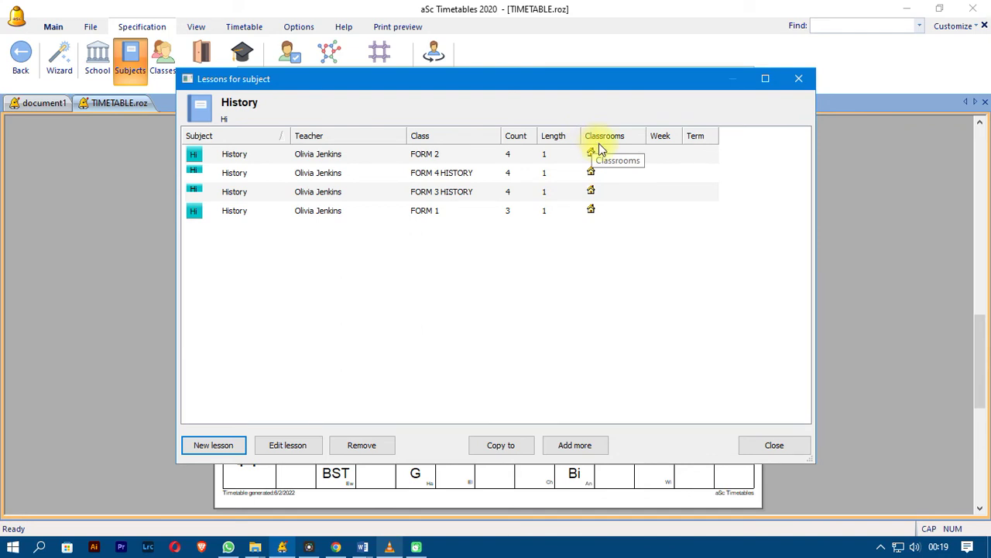
click(772, 443)
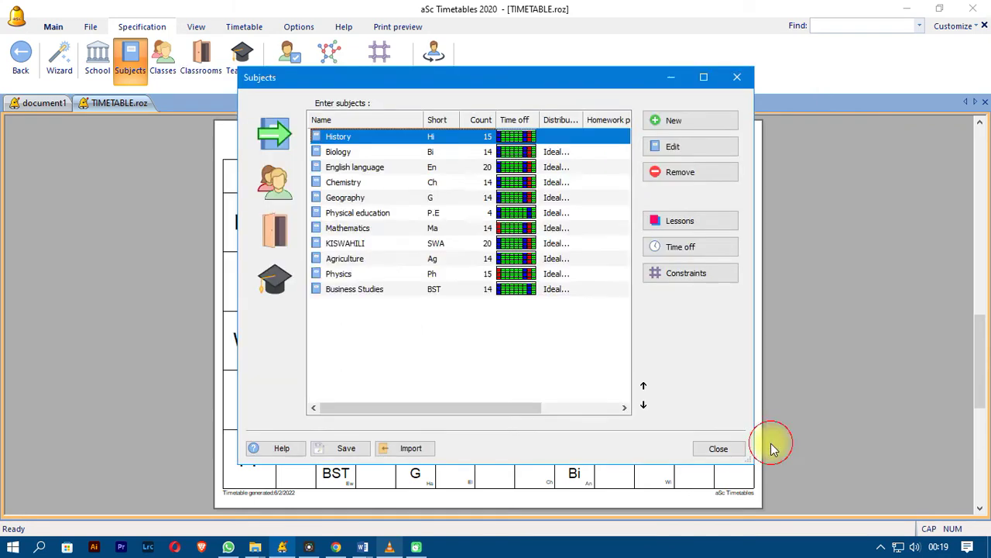
Display the group divisions defined for class FORM 3.
click(280, 231)
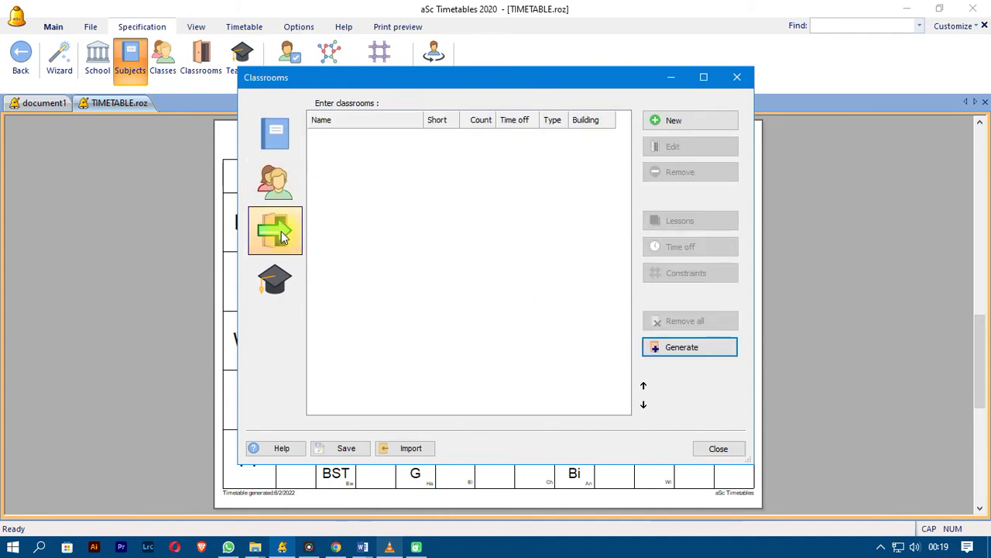
click(281, 196)
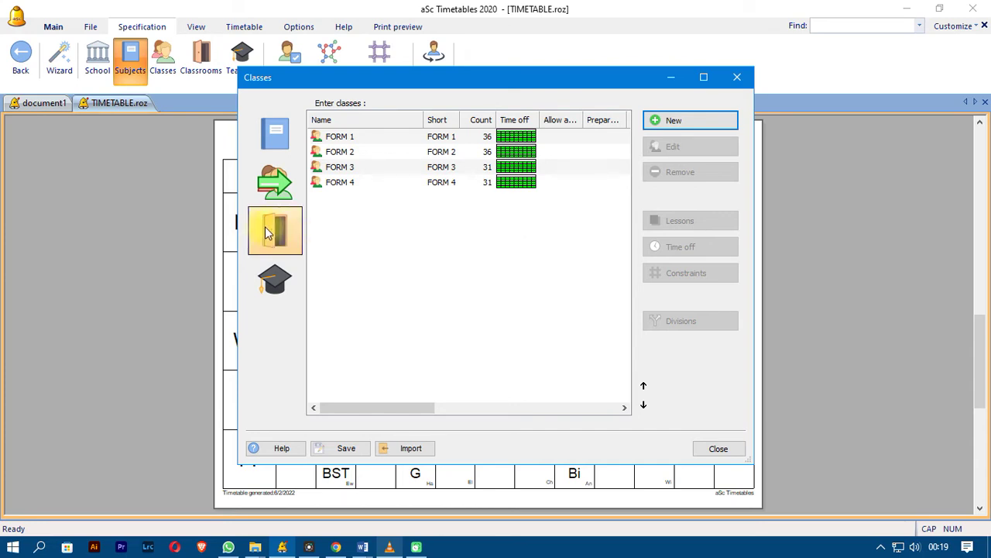
click(341, 172)
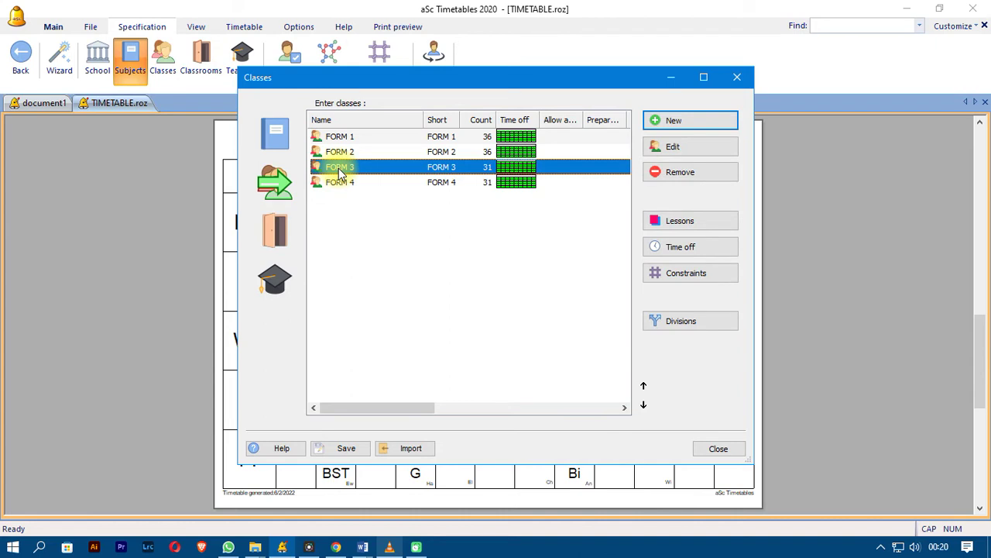
click(684, 323)
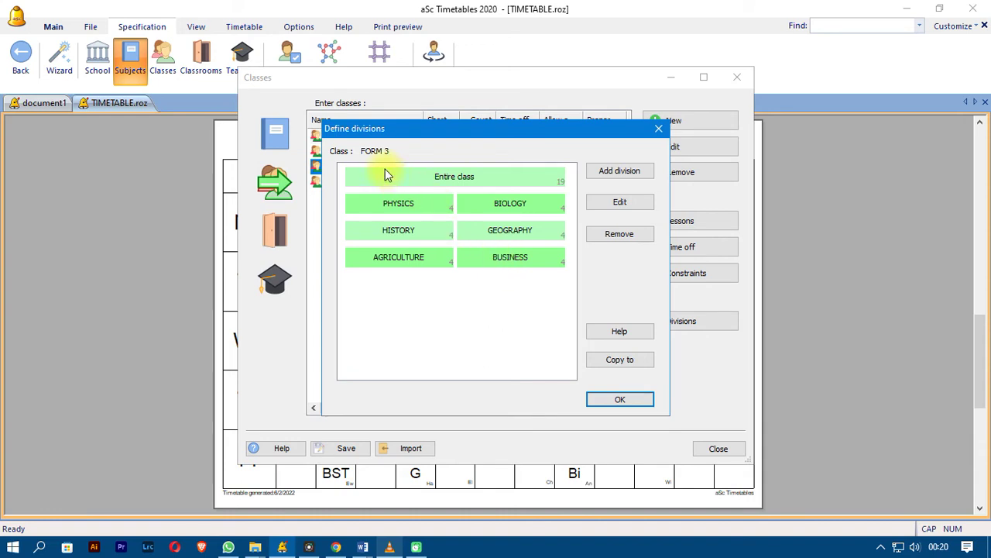
Add a division to class FORM 3 with PHY as group 1 and BIO as group 2.
click(601, 171)
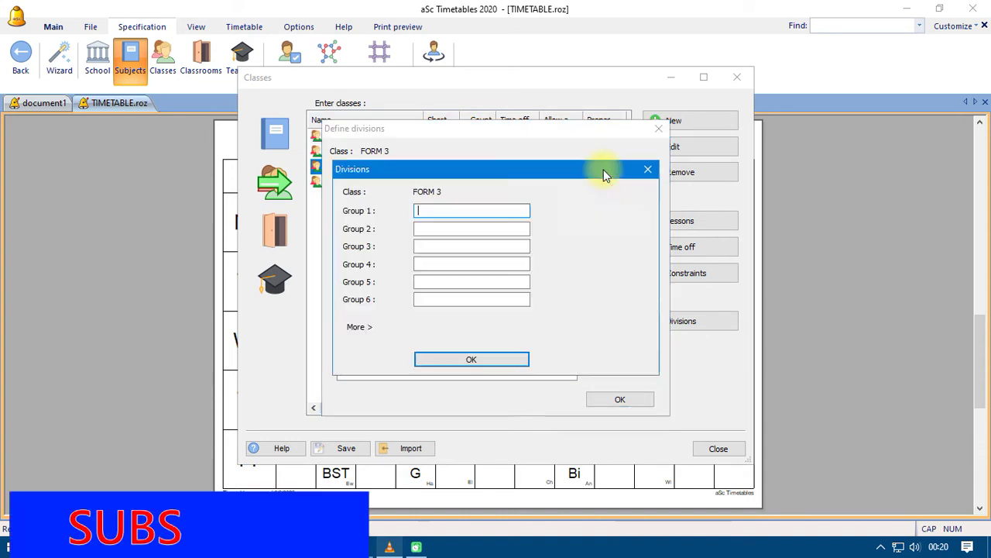
drag(429, 174, 693, 155)
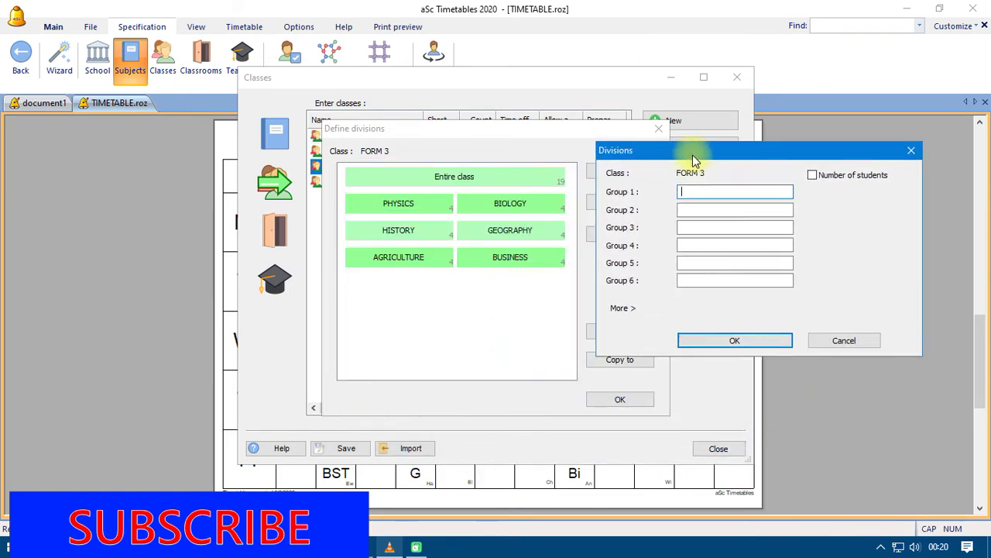
text(PHY)
click(708, 209)
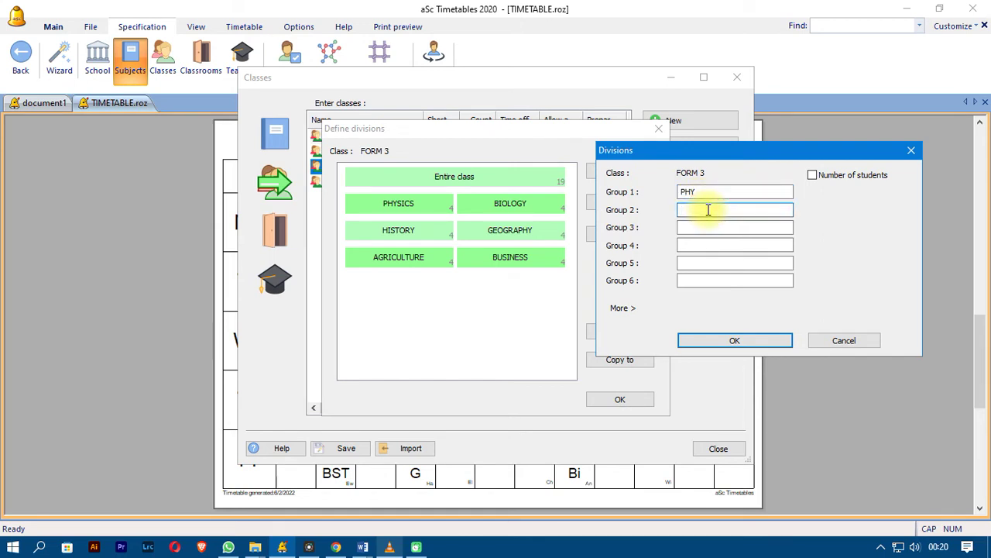
text(BIO)
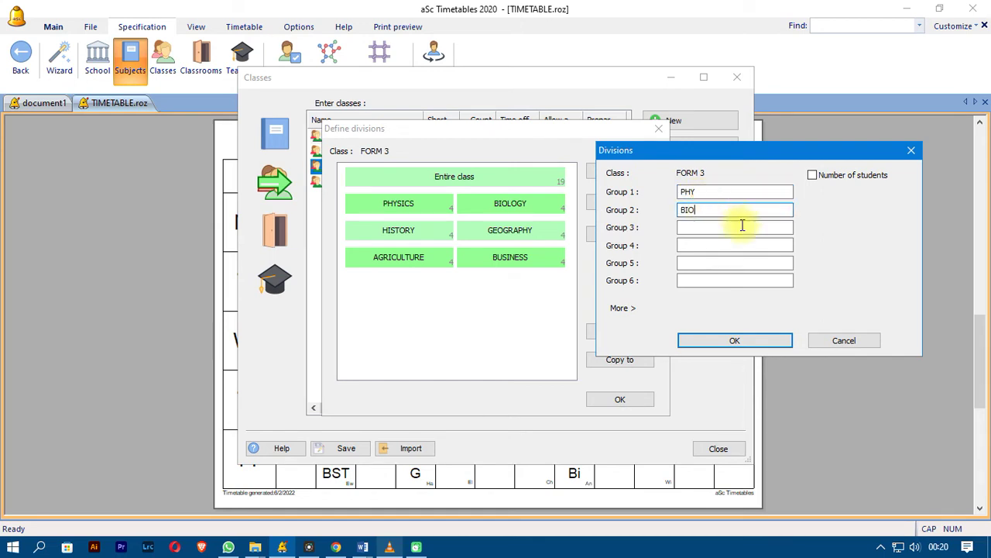
click(718, 339)
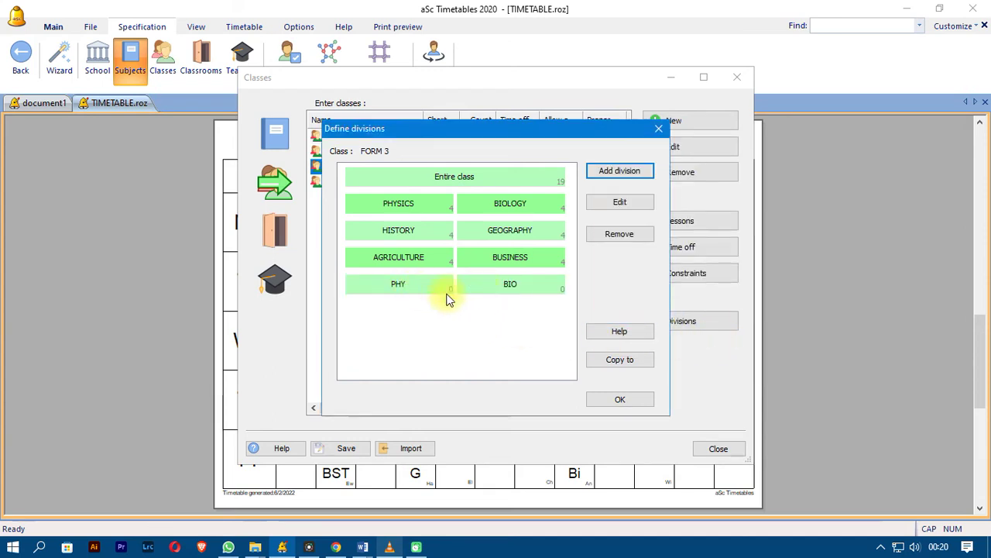
Remove the PHY and BIO division from class FORM 3 and close its divisions.
click(493, 288)
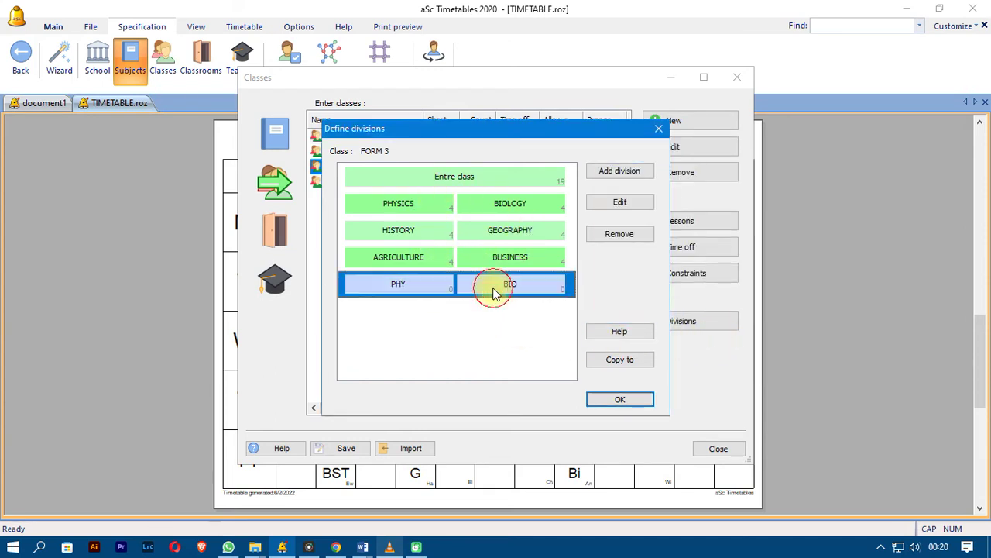
click(623, 240)
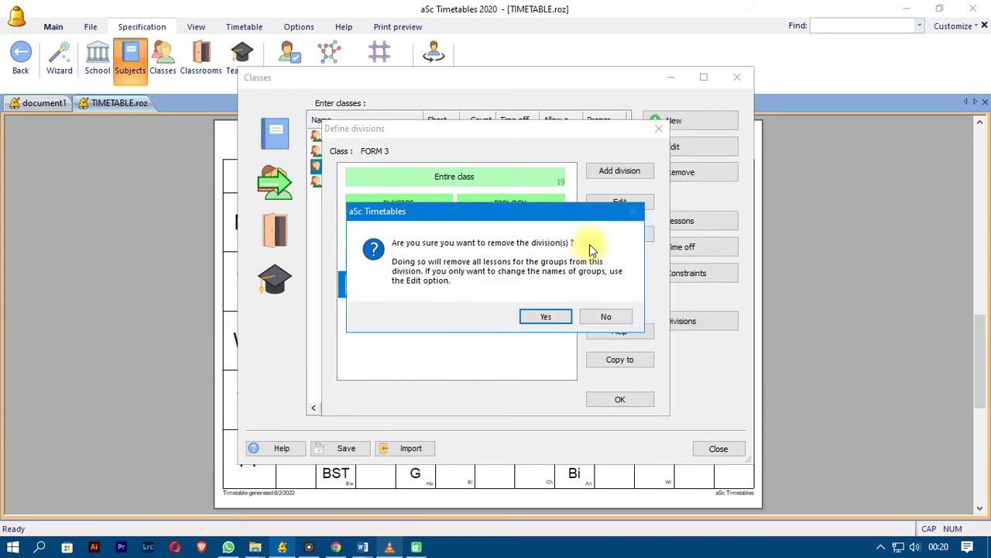
click(540, 314)
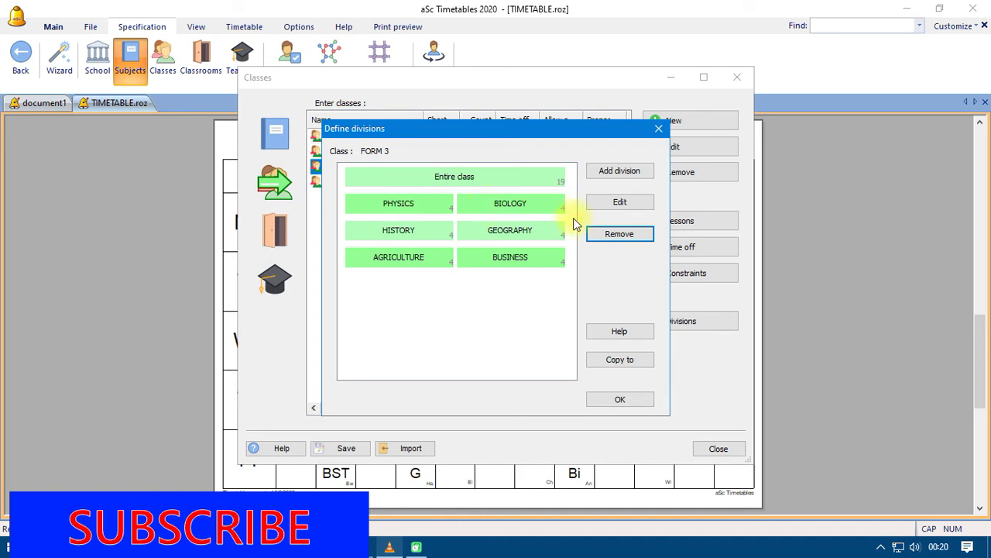
click(620, 400)
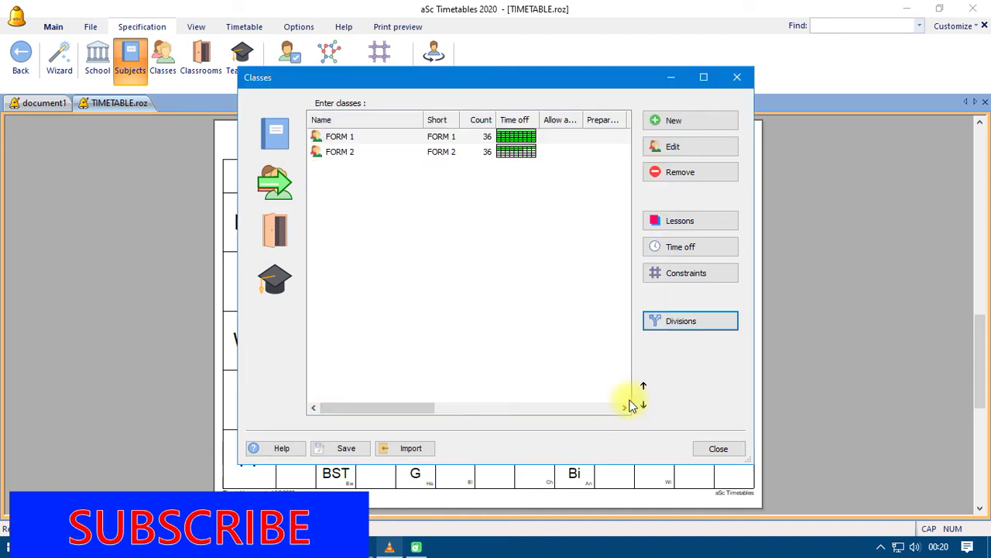
Examine the group divisions defined for class FORM 4 and return to the timetable preview.
click(373, 185)
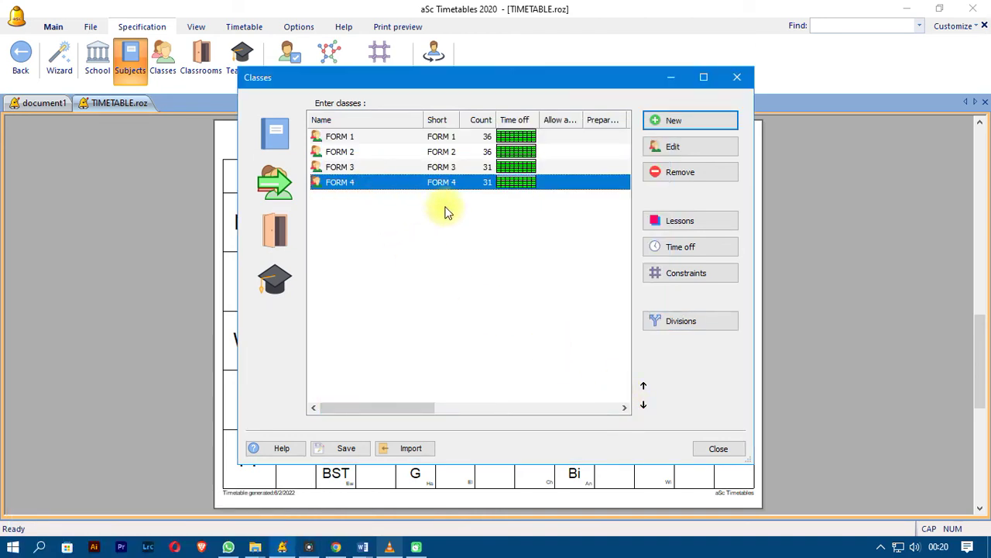
click(675, 321)
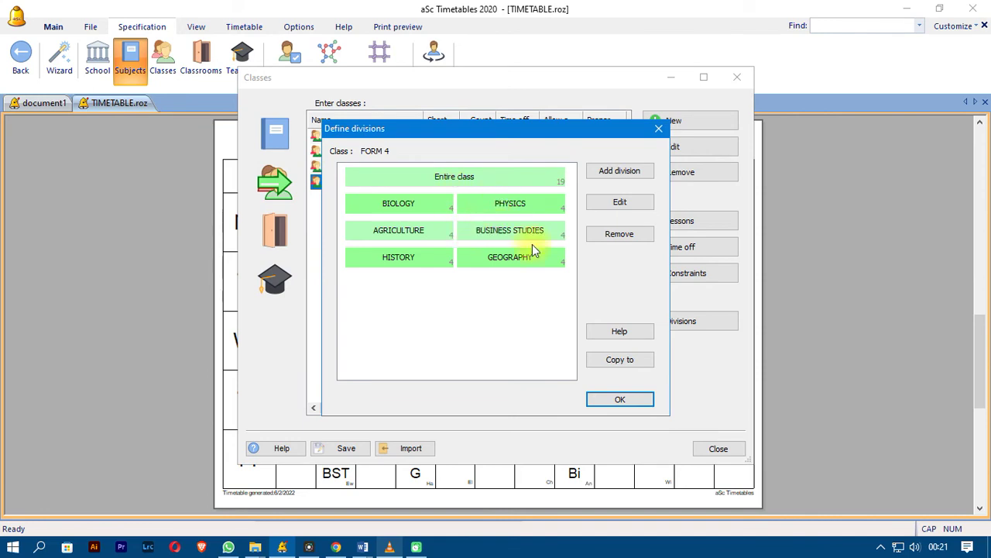
click(622, 399)
click(720, 448)
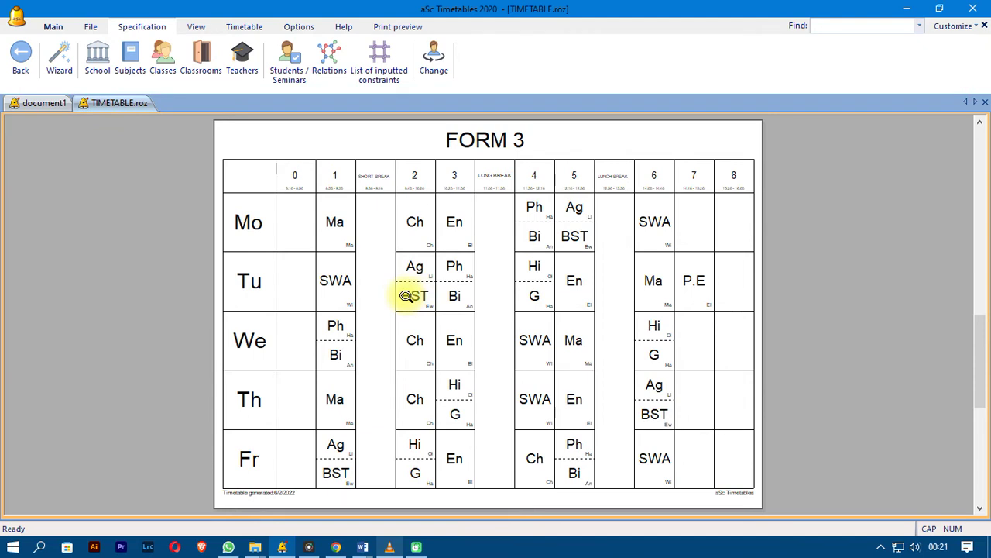
Display the card relationships defined for the timetable.
click(338, 58)
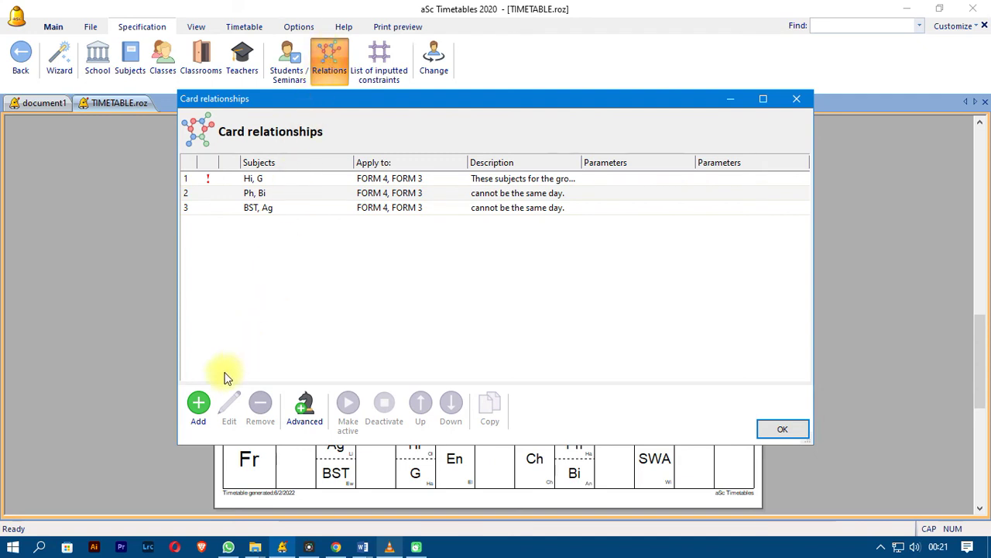
click(297, 182)
click(263, 419)
click(533, 293)
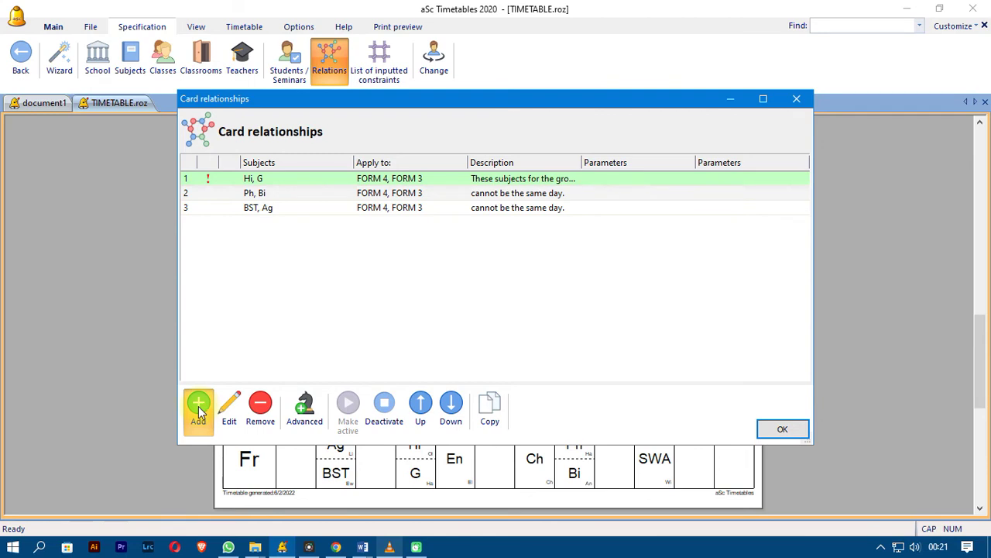
Start a new card relationship and select History and Geography as its subjects.
click(198, 406)
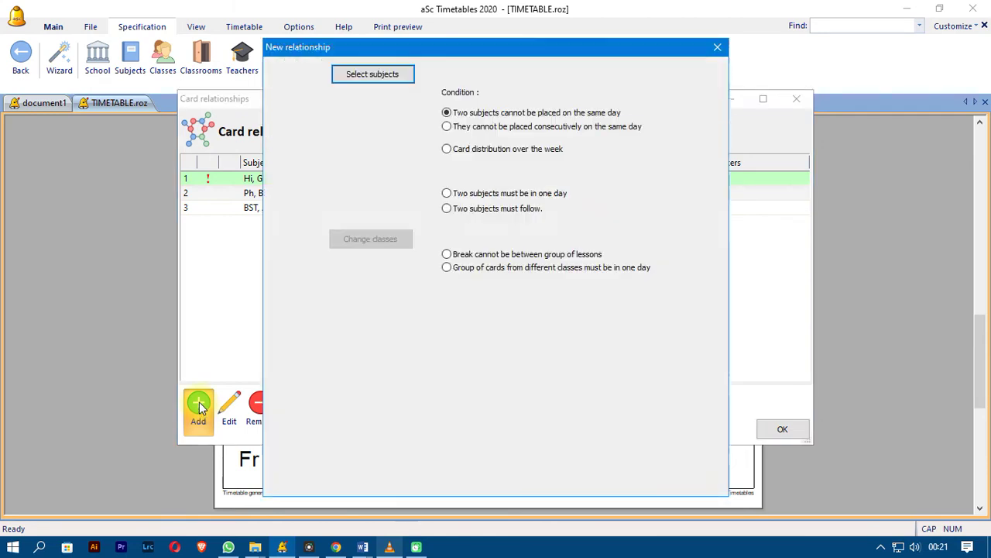
click(392, 81)
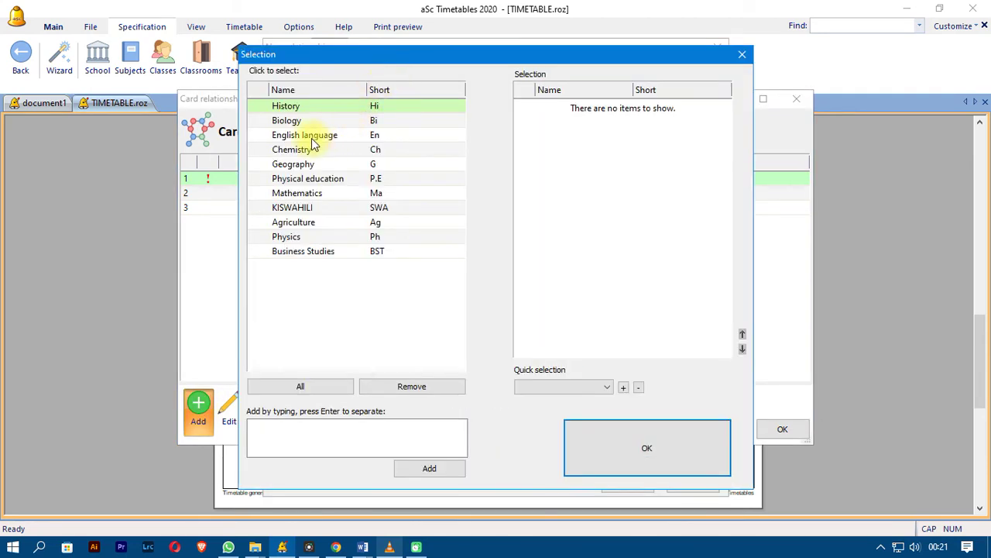
click(288, 106)
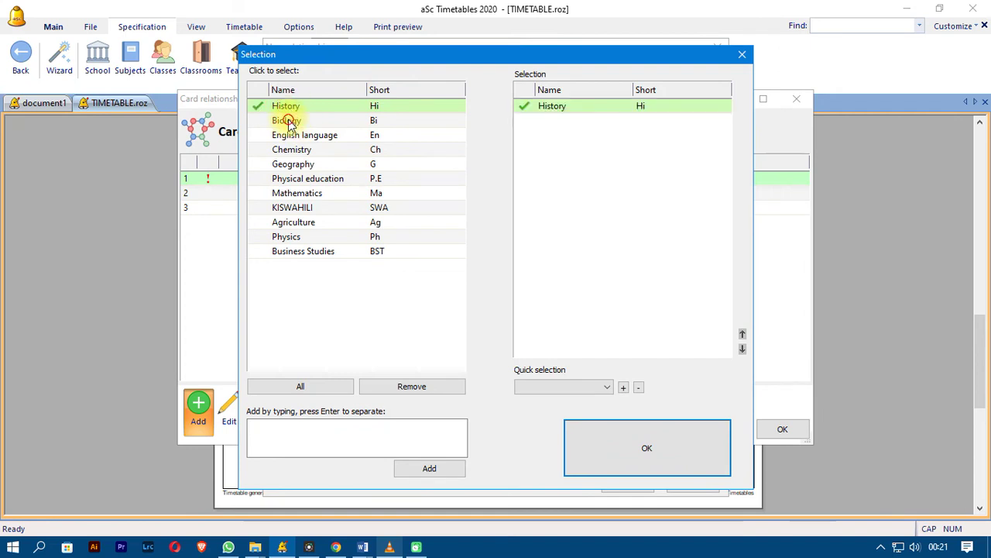
click(288, 121)
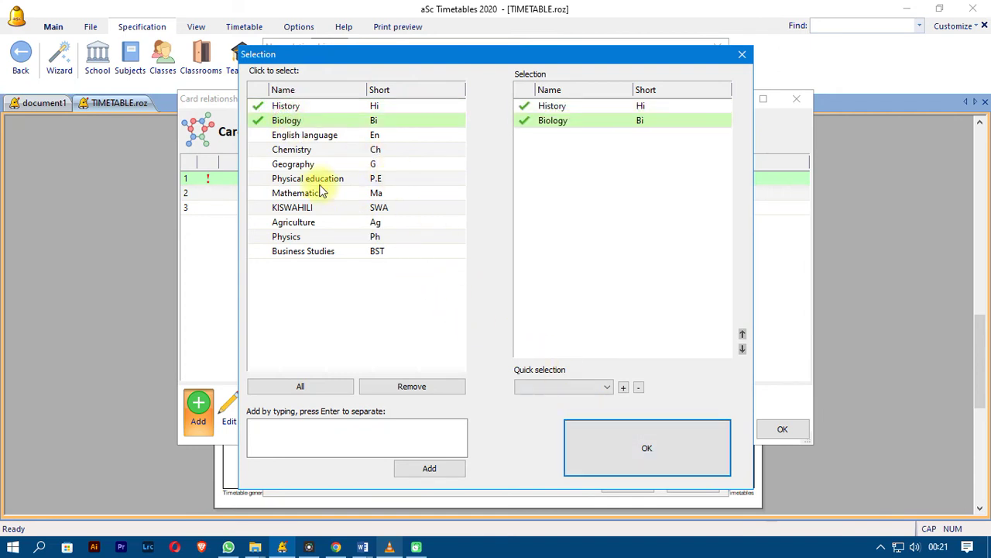
click(287, 122)
click(284, 168)
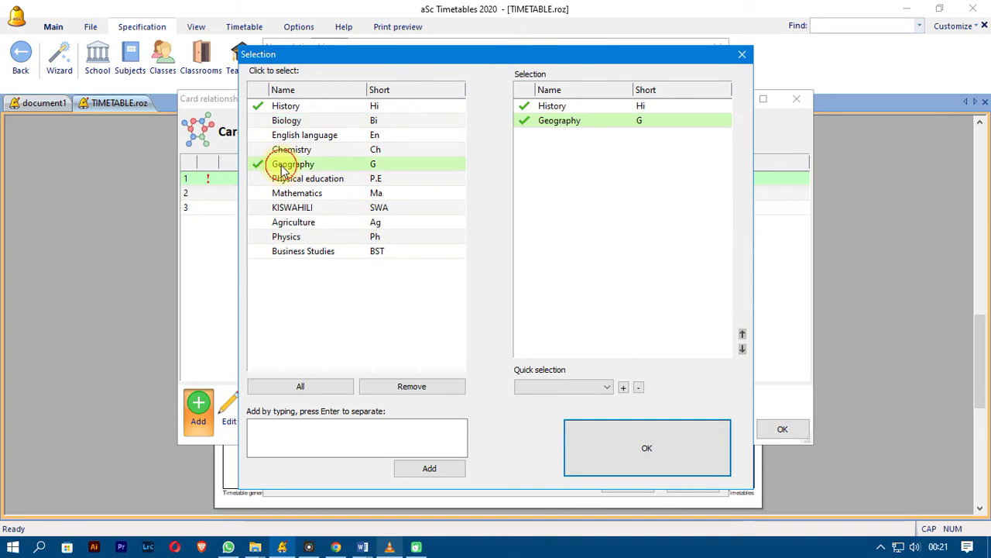
click(626, 449)
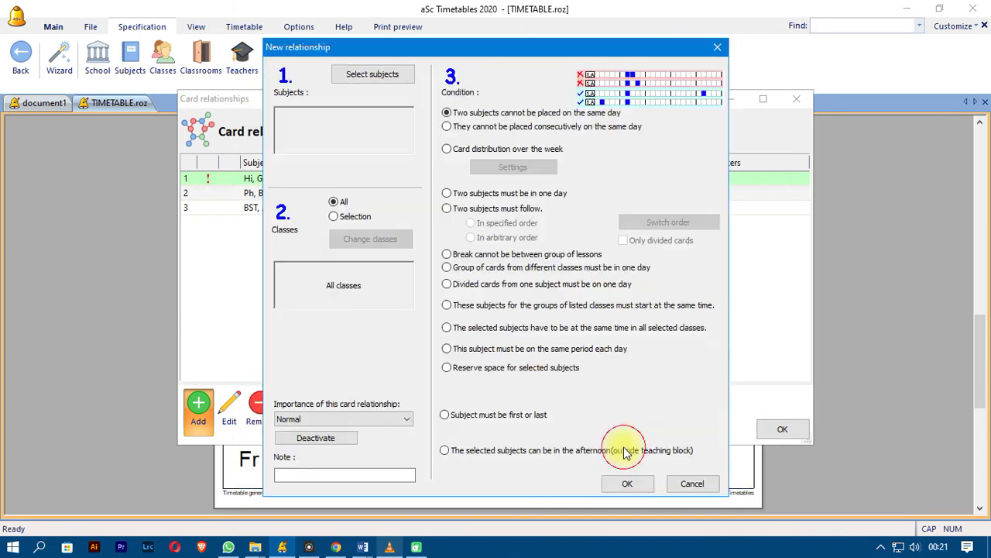
Restrict the new History and Geography relationship to the selected classes FORM 4 and FORM 3.
click(335, 216)
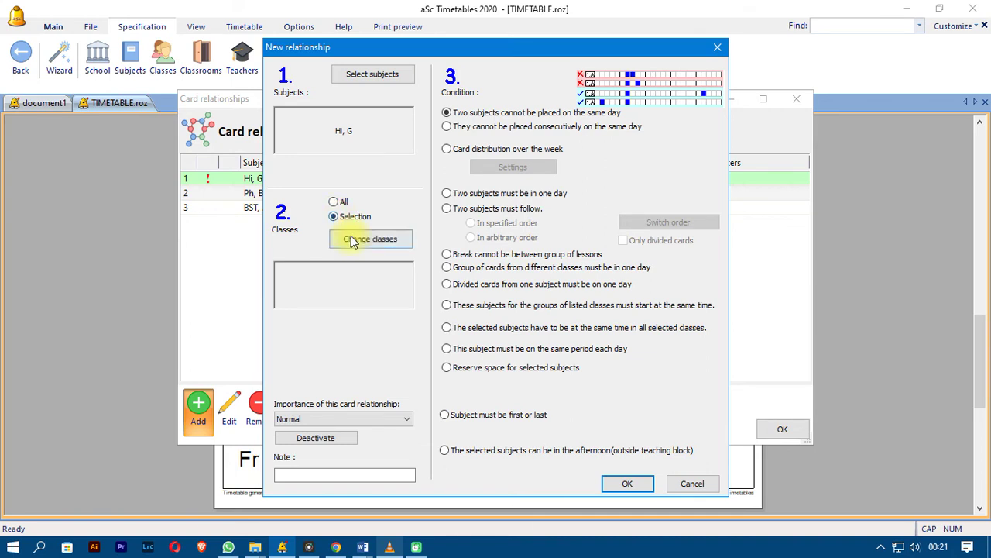
click(352, 241)
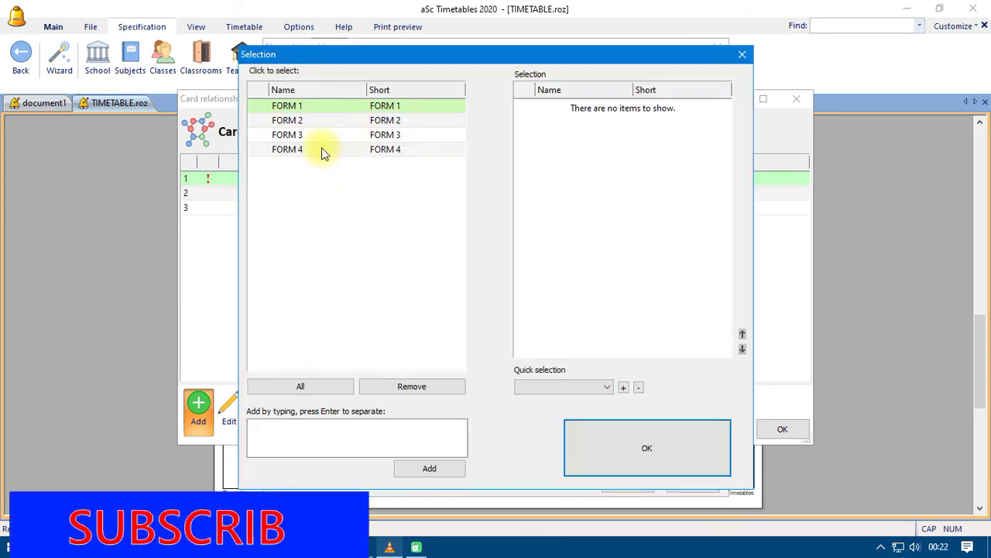
click(321, 149)
click(308, 134)
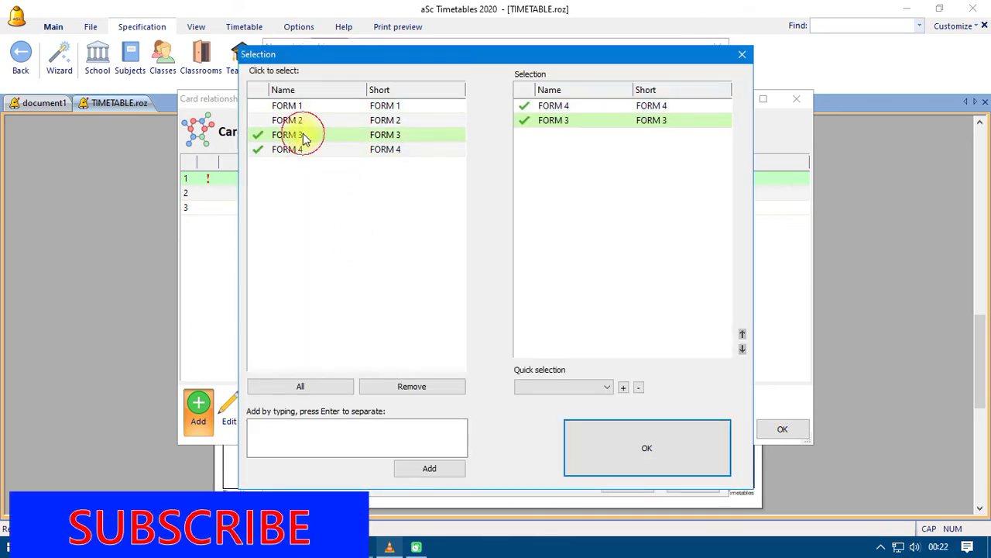
click(648, 449)
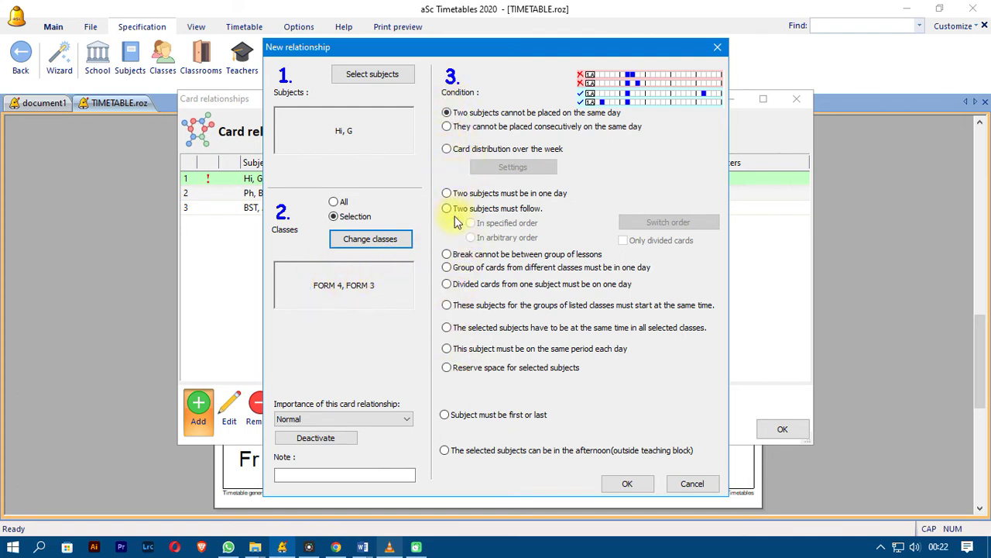
Apply the condition that these subjects for the groups of listed classes must start at the same time, then save and close the relationships.
click(451, 306)
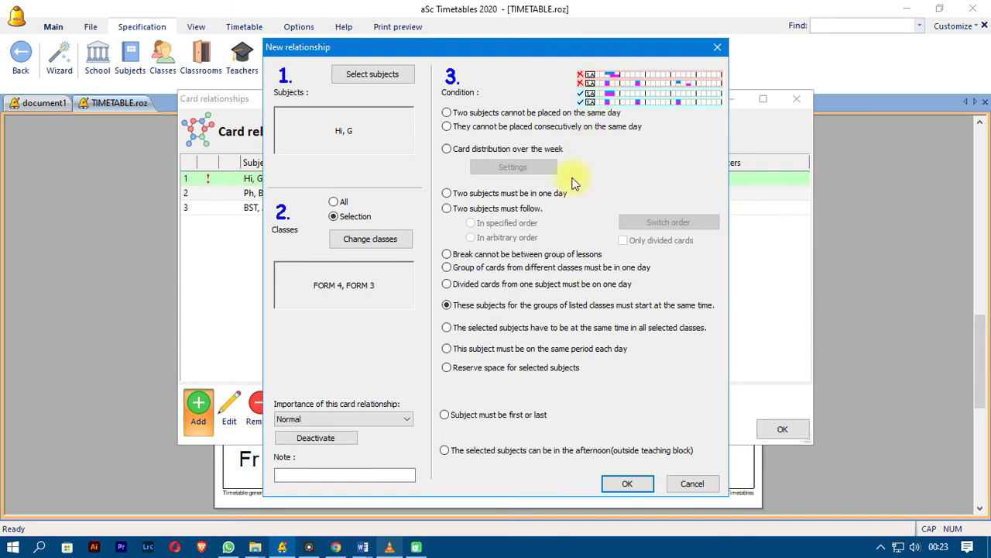
click(627, 486)
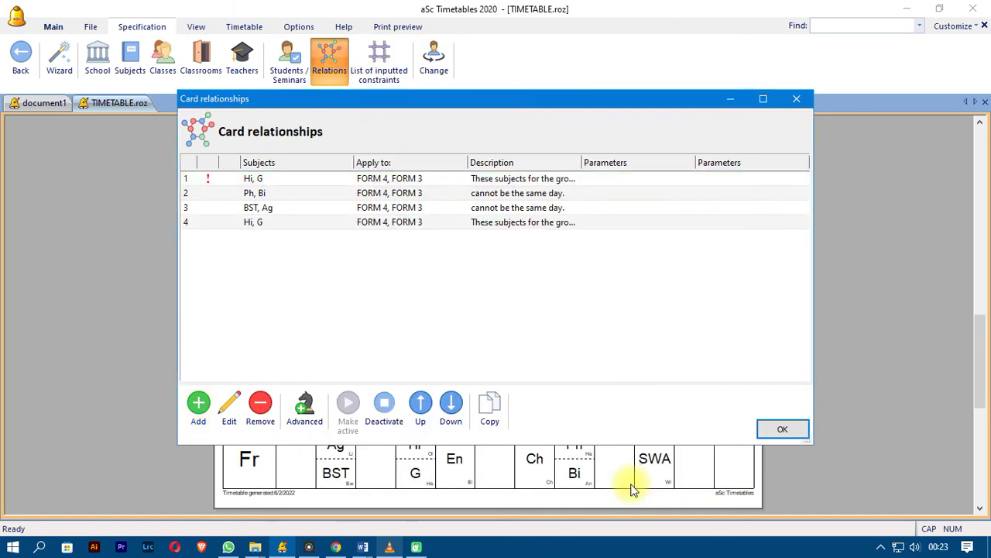
click(785, 430)
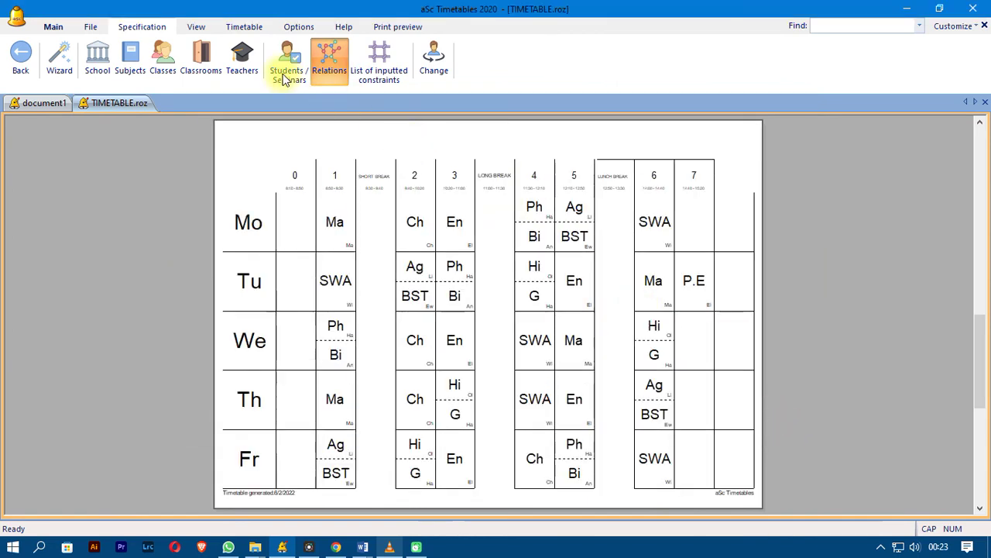
Generate the whole timetable anew with the preset generation settings and accept the completed result.
click(297, 28)
click(247, 28)
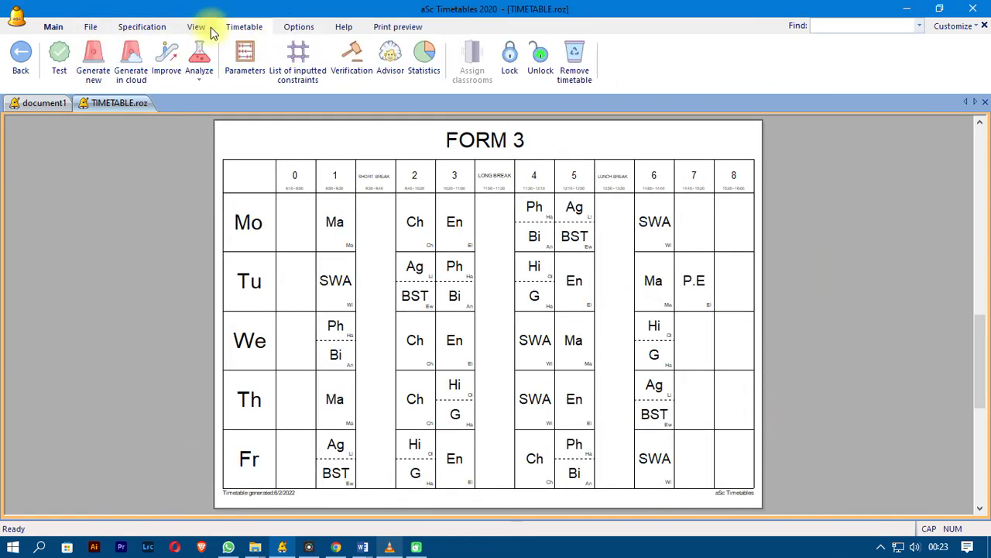
click(92, 60)
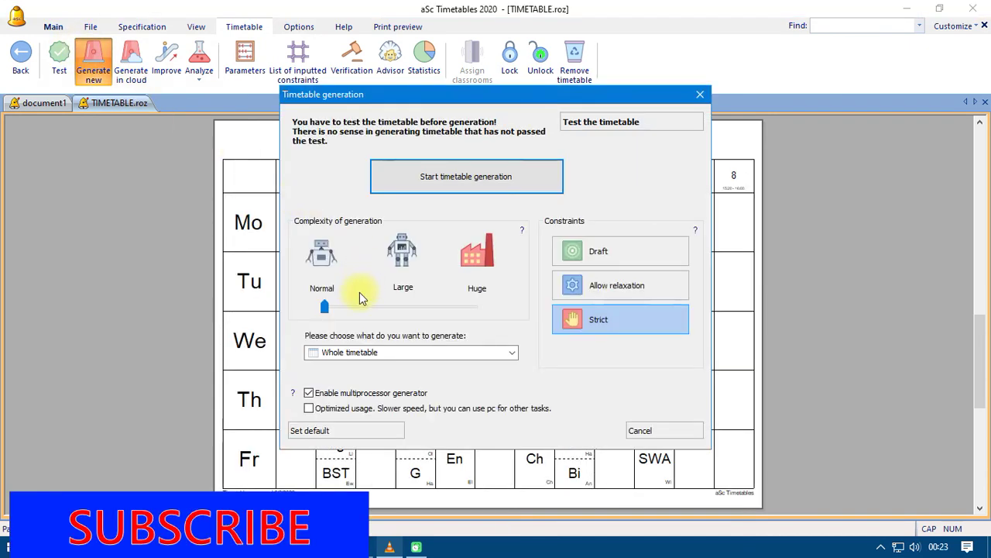
click(494, 176)
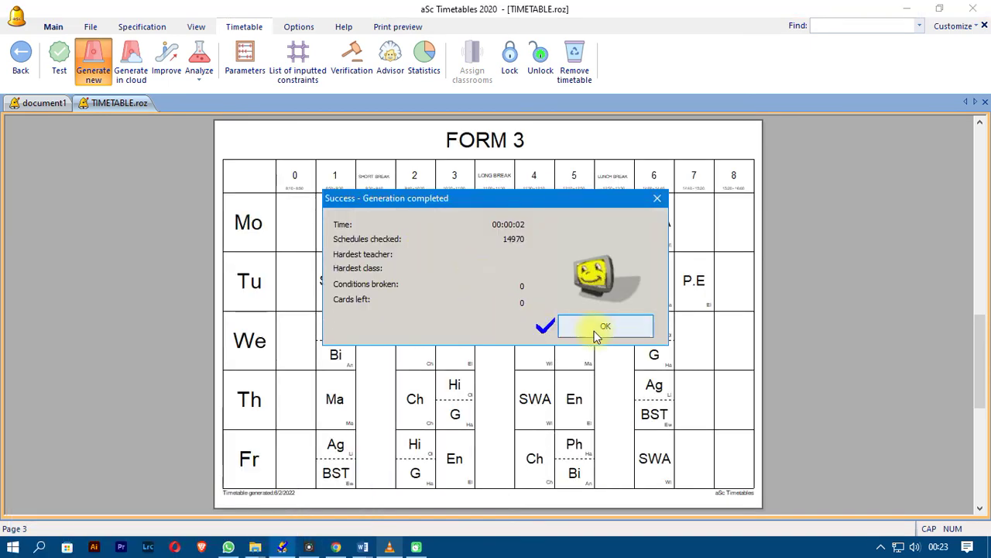
click(598, 328)
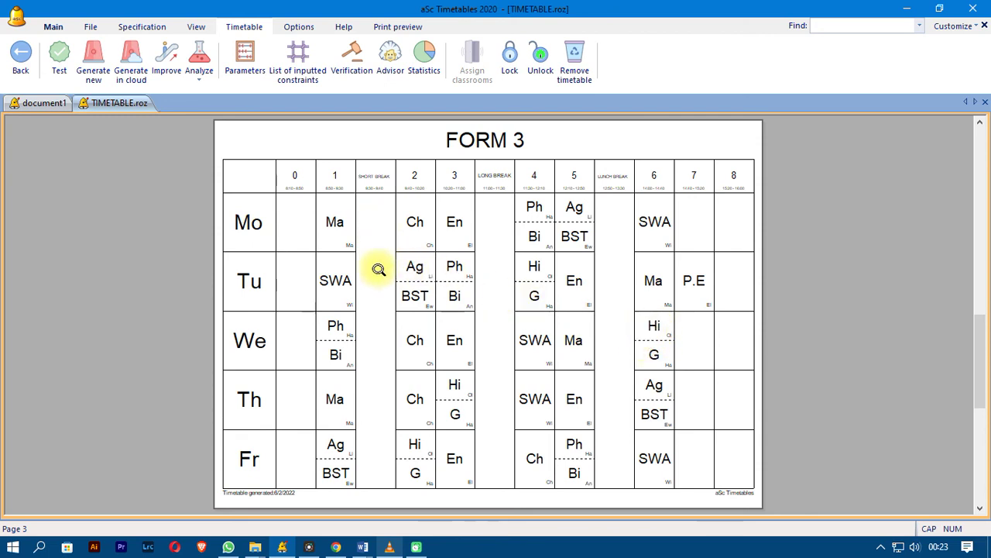
click(377, 317)
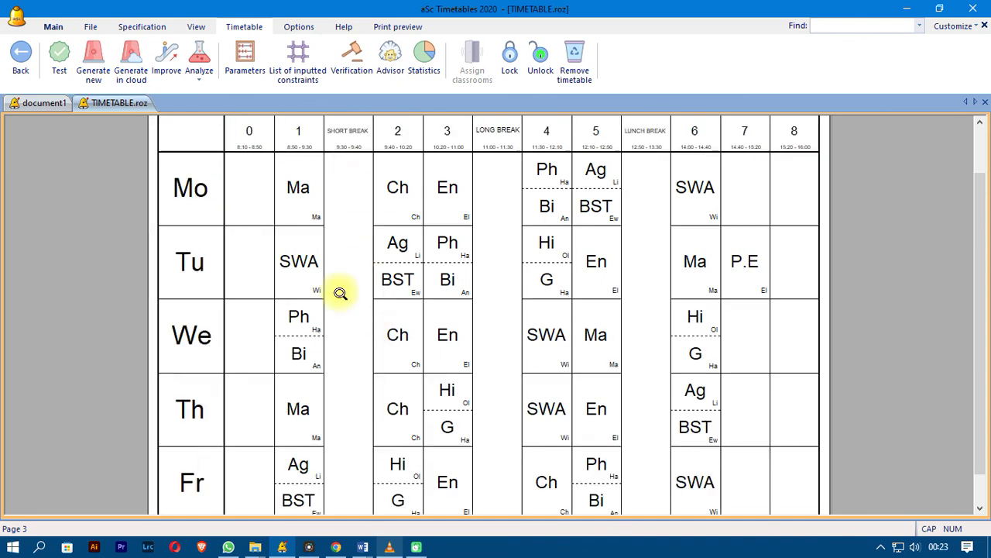